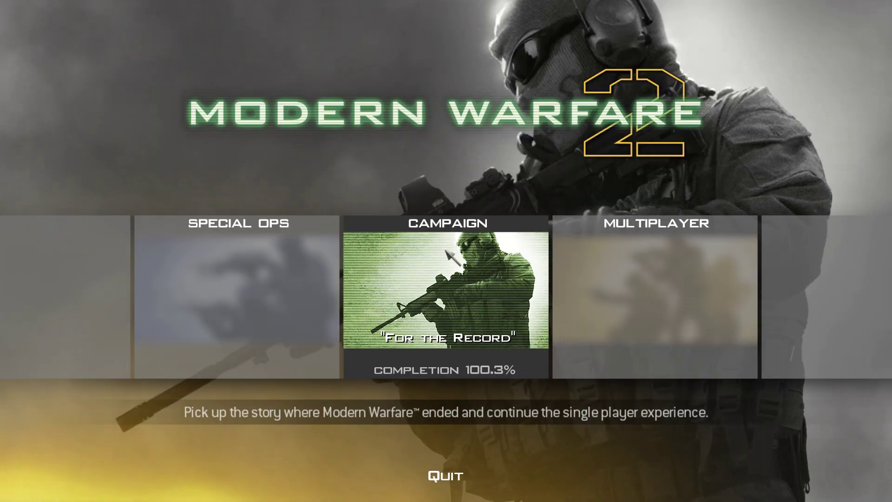
Step: Start the Act II campaign mission about rescuing Prisoner #627 on Recruit difficulty
left_click(448, 256)
left_click(283, 139)
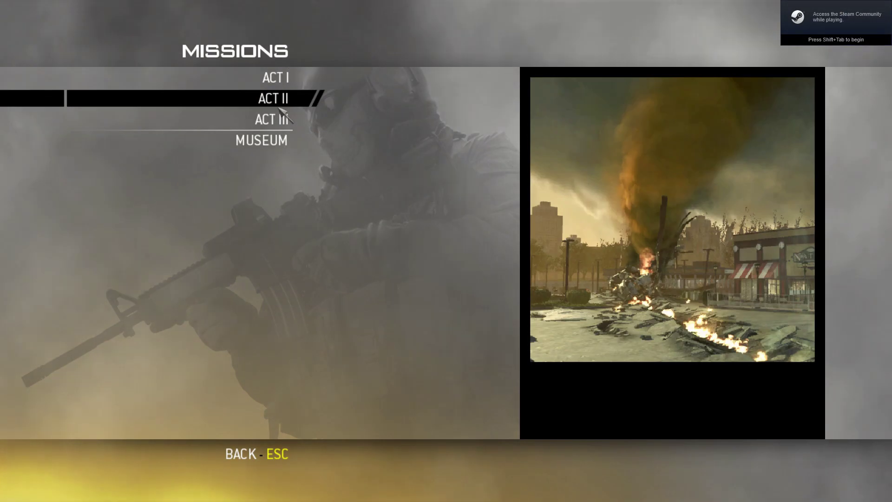
left_click(279, 98)
left_click(273, 159)
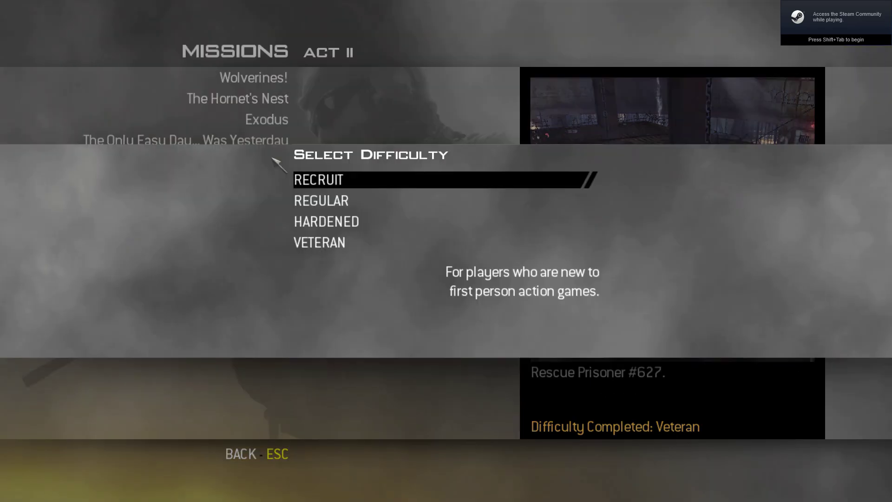
left_click(302, 180)
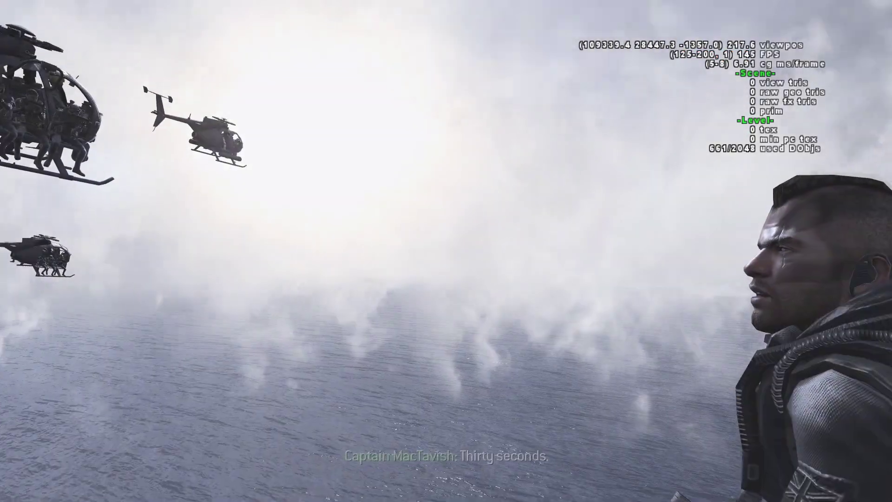
Step: Switch to Greyhound, check its in-game tool settings, and load the running game's assets
key("alt+Tab")
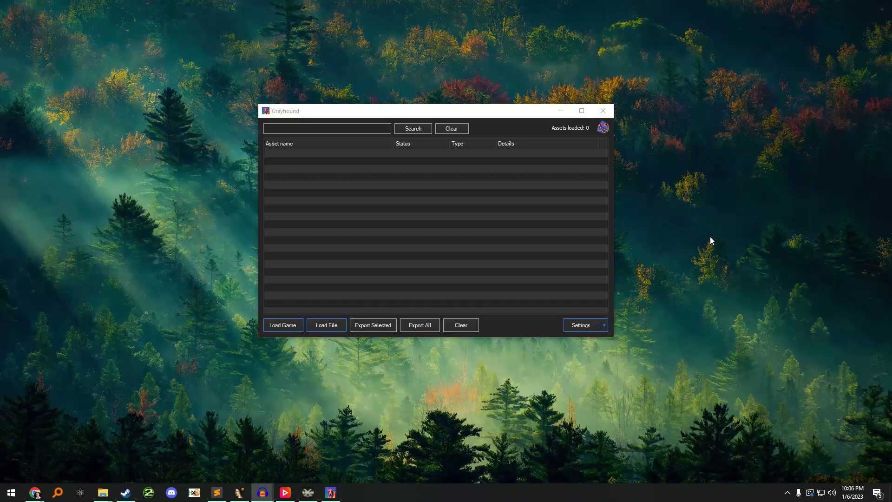
left_click(578, 324)
left_click(330, 171)
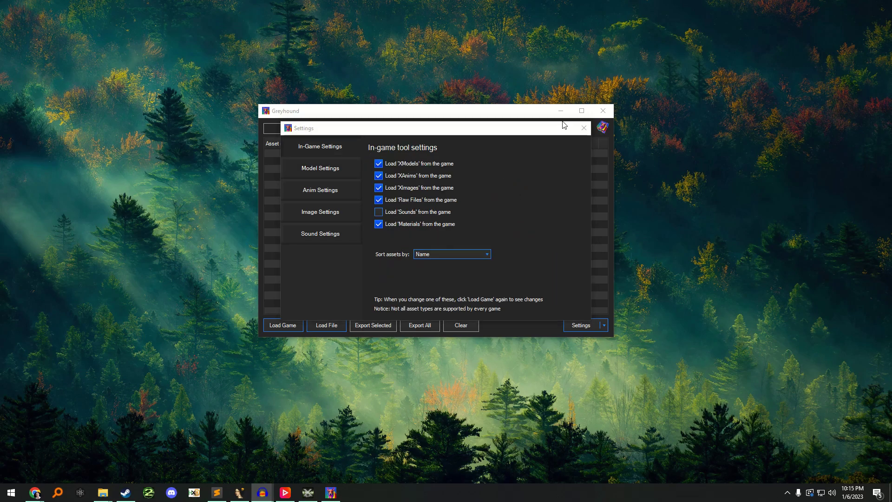
left_click(583, 127)
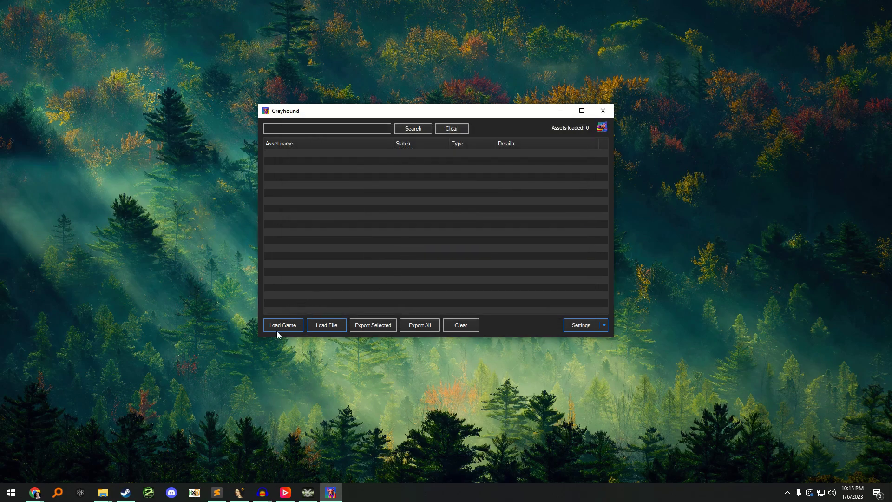
left_click(277, 329)
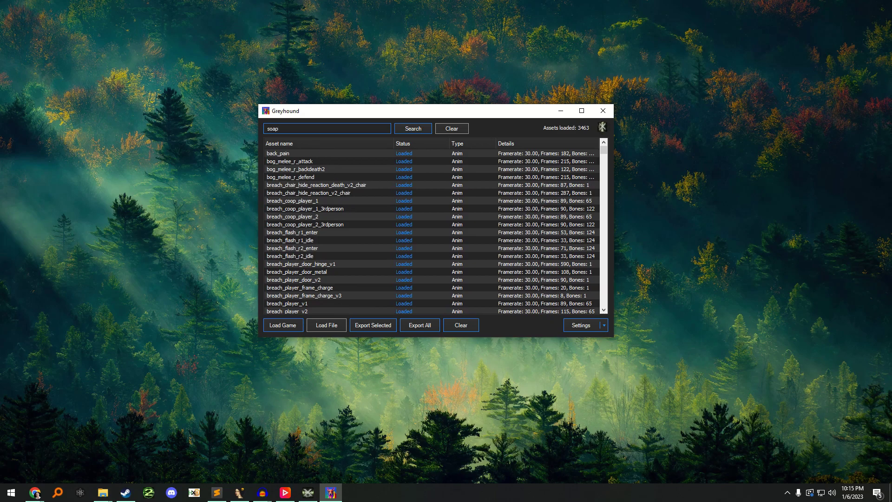
Step: Search the loaded assets for "soap" and export the head_hero_soap_udt model
key("Return")
left_click(300, 210)
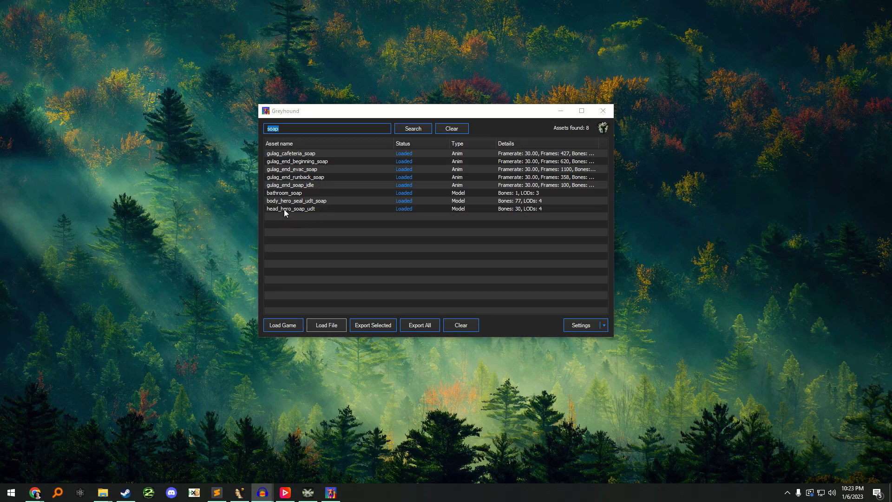
left_click(284, 210)
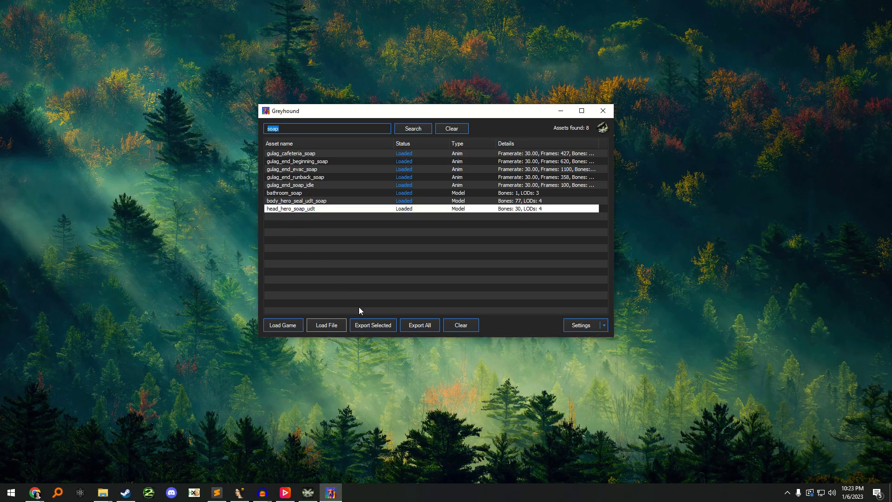
left_click(369, 325)
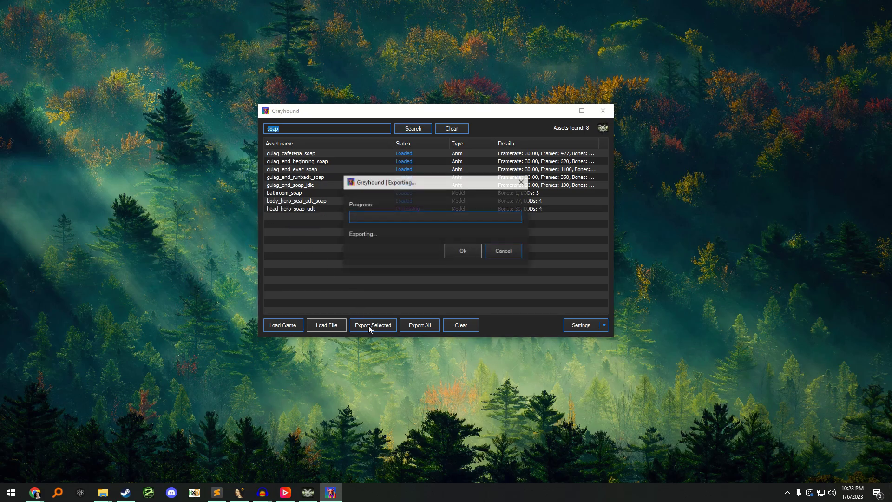
left_click(460, 250)
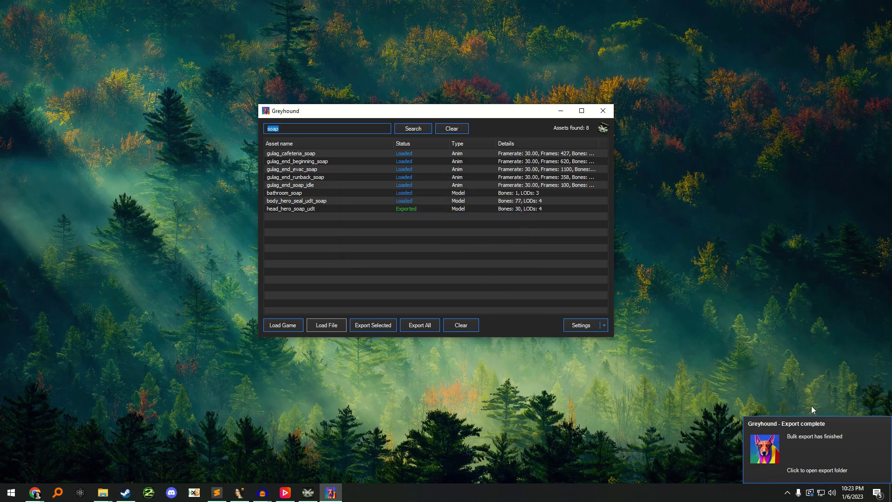
Step: Open Greyhound's export folder and browse to modern_warfare_2\xmodels
left_click(811, 460)
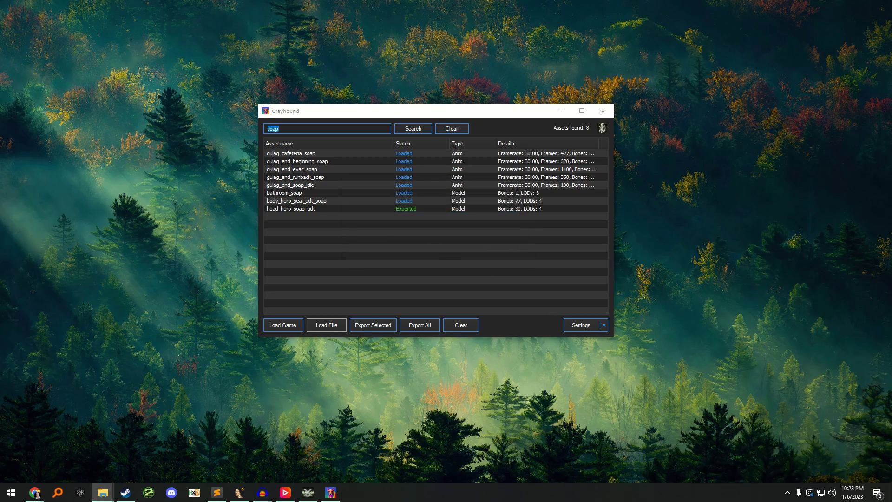
left_click_drag(474, 158, 426, 140)
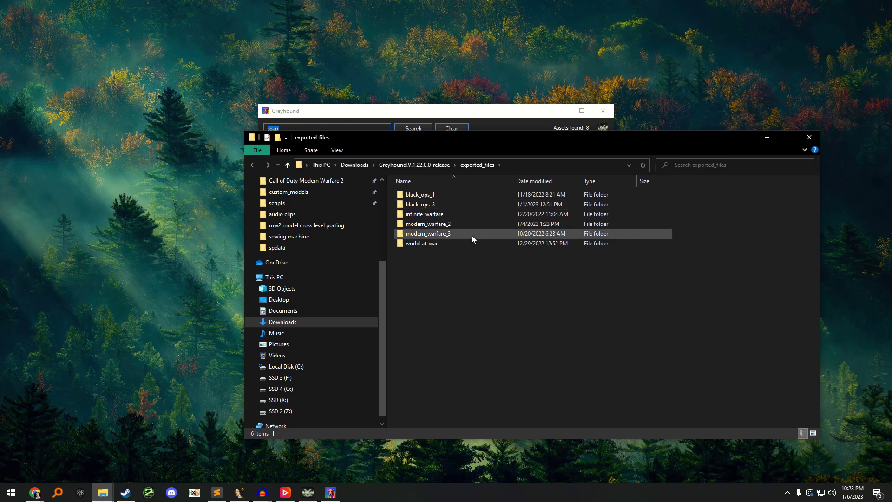
double_click(455, 224)
double_click(425, 192)
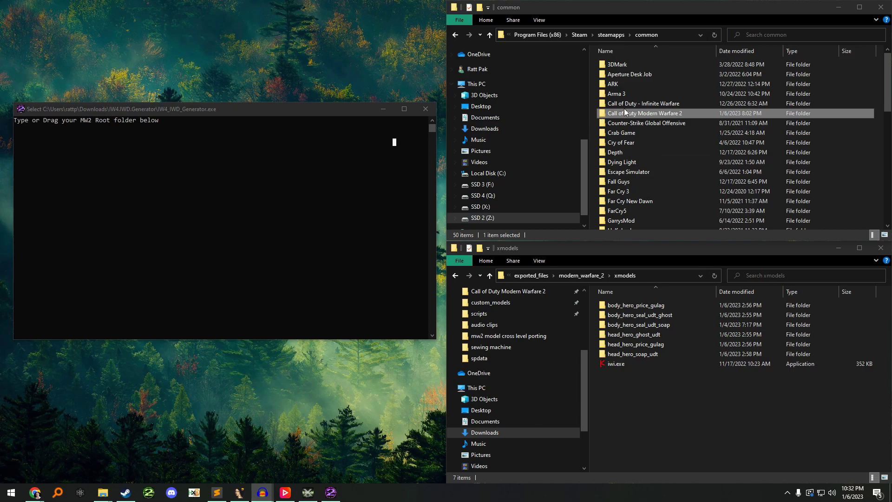
Step: Give IW4_IWD_Generator the Call of Duty Modern Warfare 2 folder as the MW2 root path
left_click(251, 112)
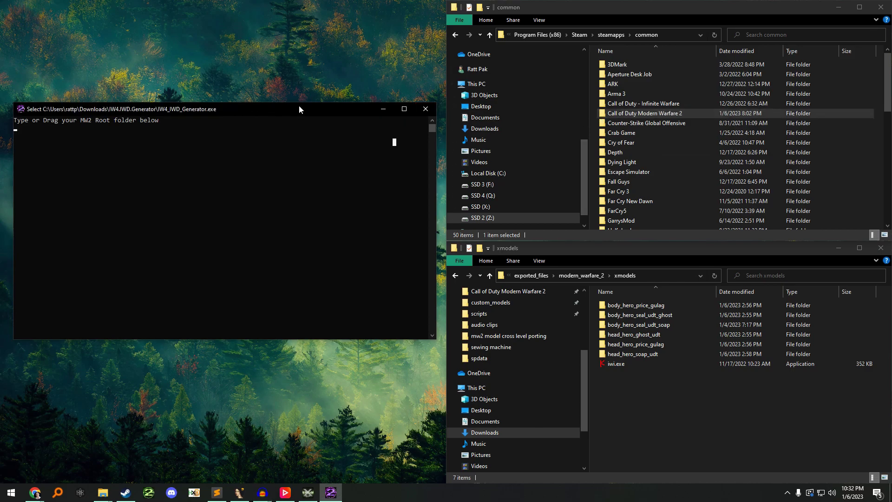
left_click_drag(628, 117, 238, 181)
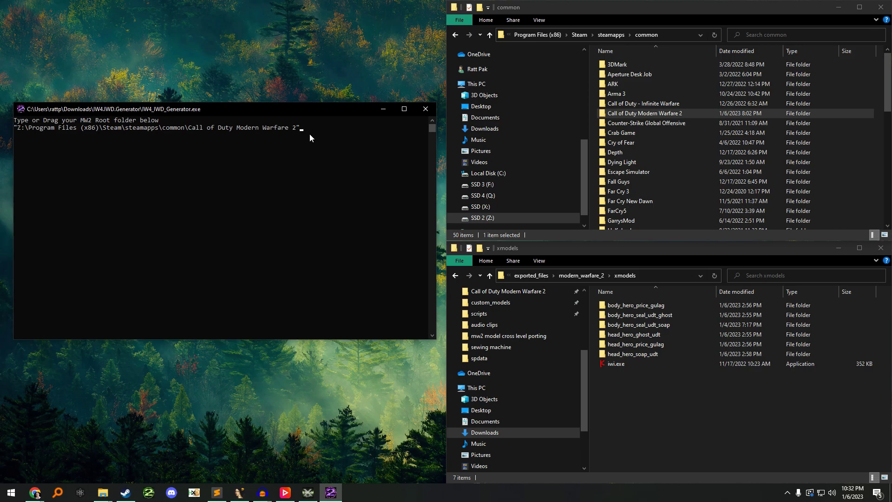
key("Return")
Step: Supply the exported head_hero_soap_udt folder as the ripped xmodel path, generate its IWD and exit the generator
left_click(674, 422)
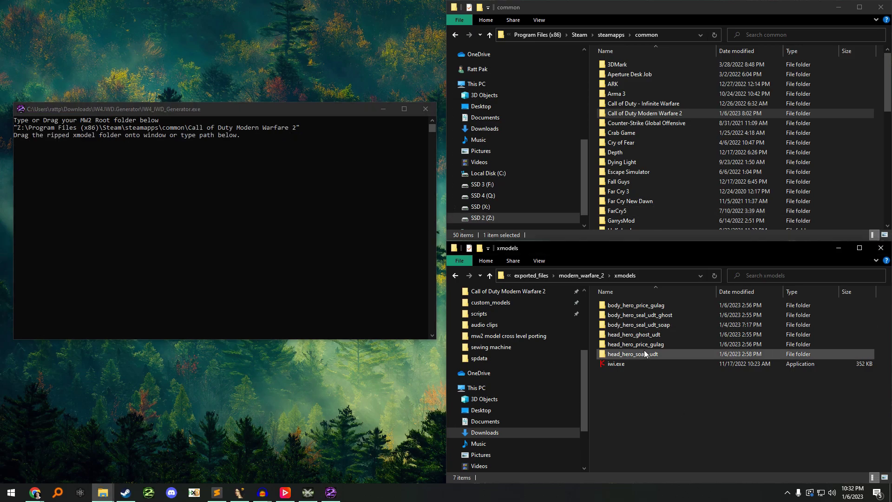
left_click(644, 354)
left_click_drag(649, 353, 192, 217)
left_click(193, 217)
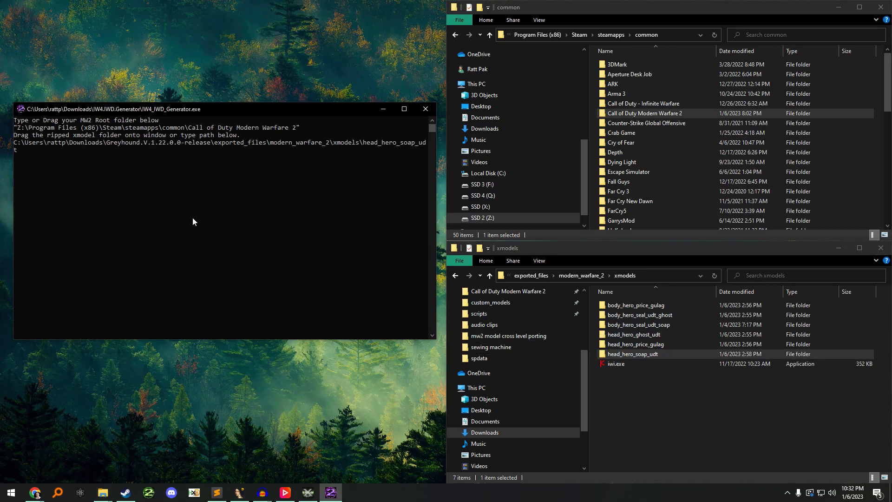
key("Return")
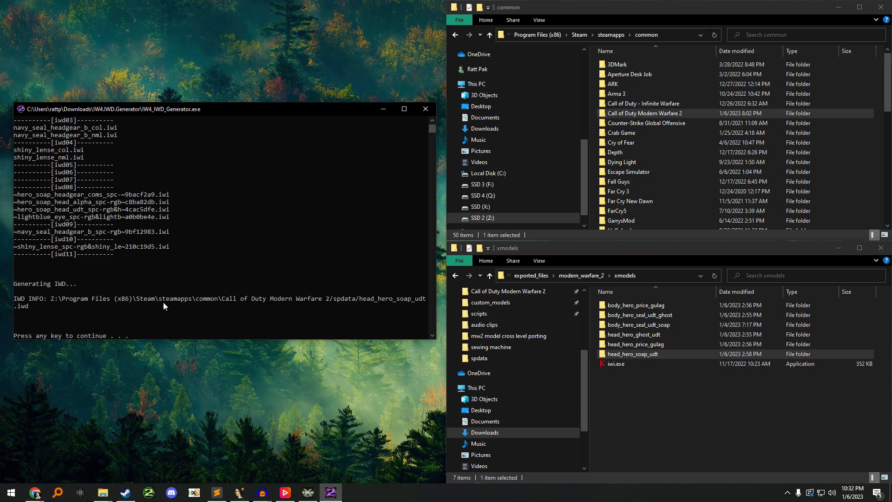
key("Return")
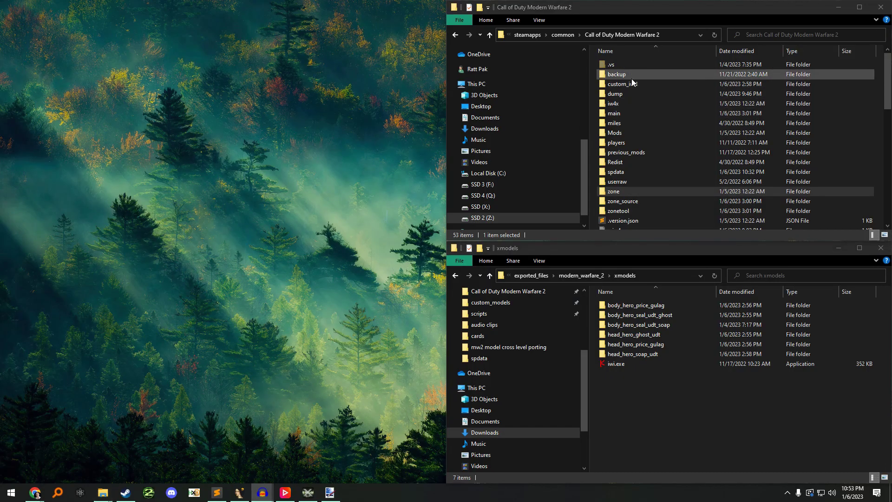
Step: Launch zonetool_iw4.exe from the Call of Duty Modern Warfare 2 folder and reposition its console window
scroll(642, 98, "down", 10)
scroll(642, 98, "down", 1)
double_click(631, 226)
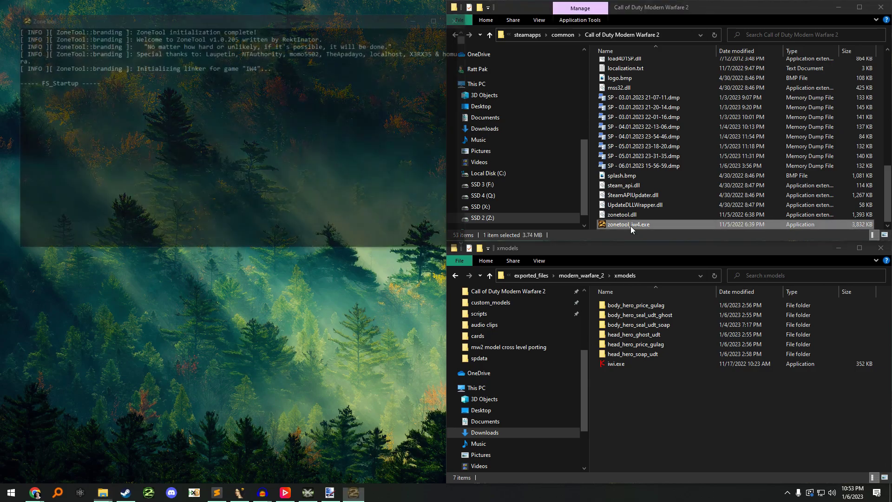
left_click_drag(271, 15, 294, 15)
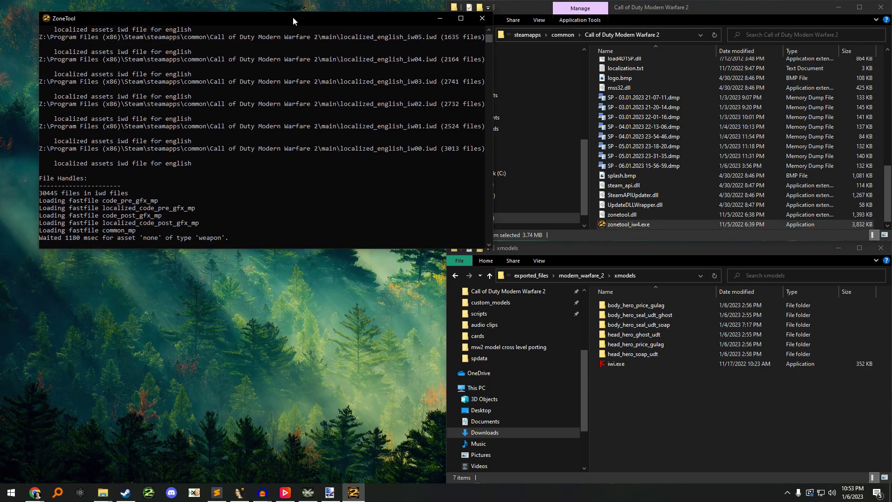
Step: Dump the gulag zone in ZoneTool with the command "dumpzone gulag"
left_click(220, 148)
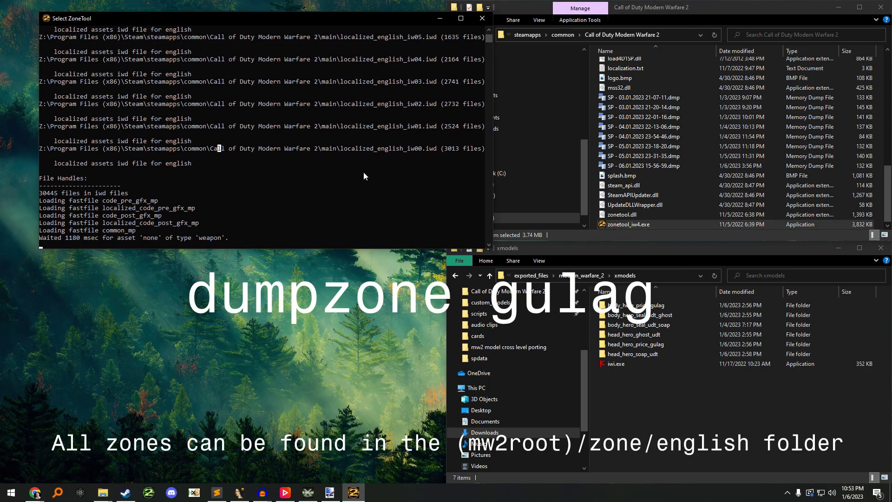
scroll(198, 201, "down", 4)
type("dumpzone gulag")
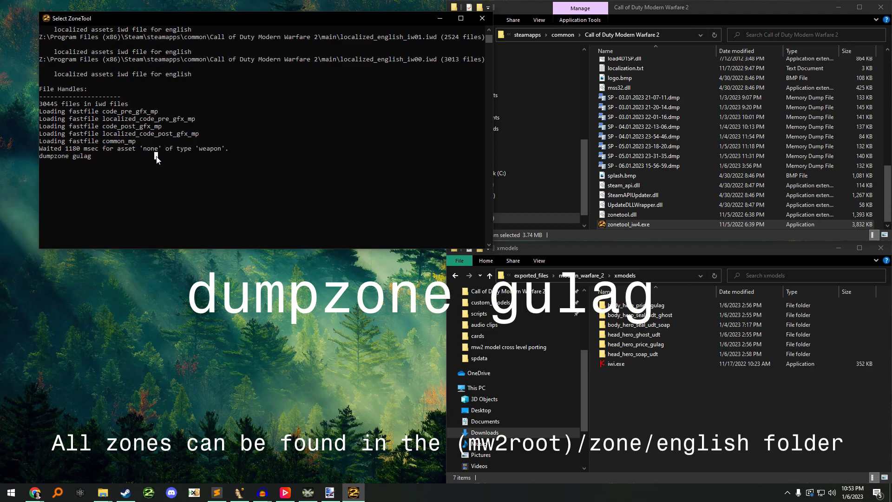
key("Return")
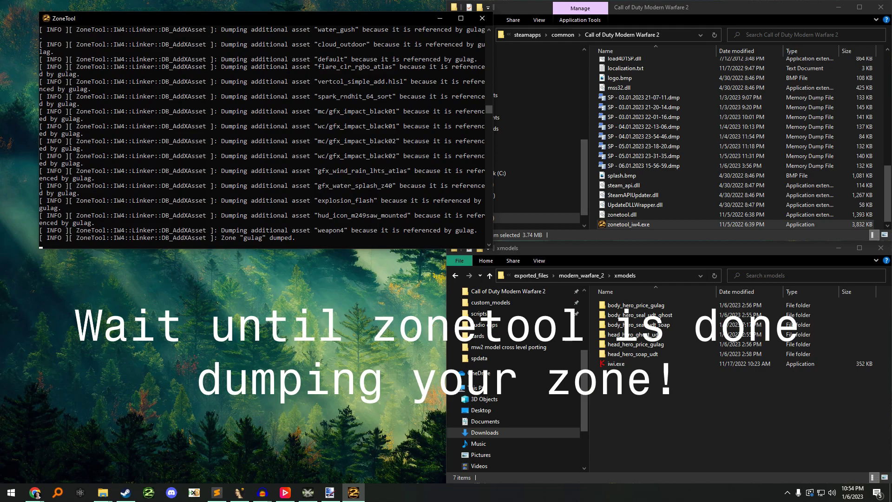
Step: In the game's dump\gulag folder, copy all the subfolders through XSurface, leaving out the gulag and gulag.csv files
key("alt+Tab")
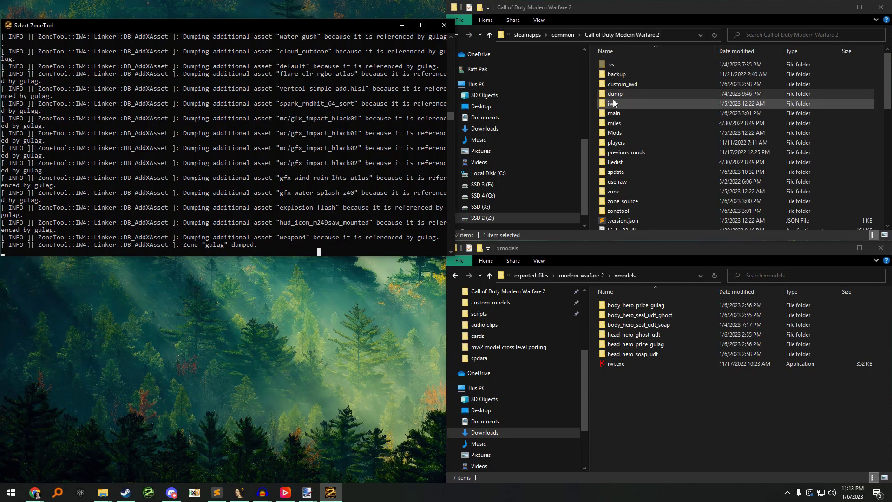
left_click(614, 94)
double_click(614, 95)
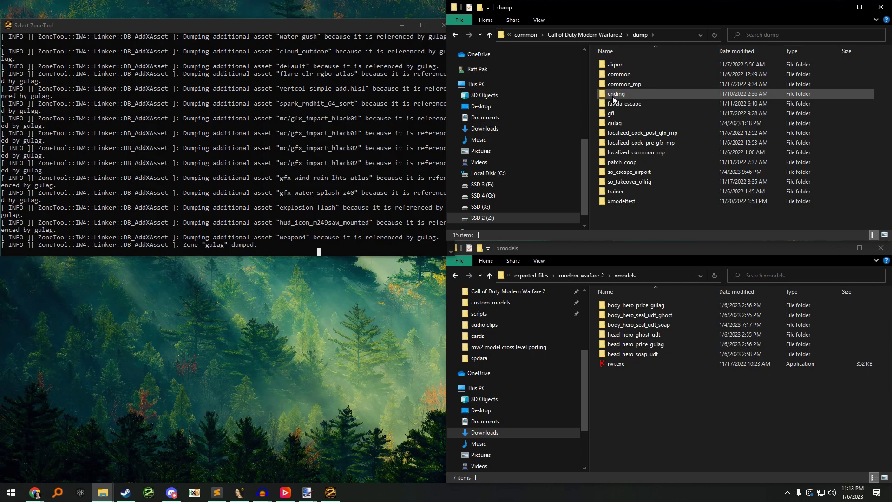
double_click(614, 123)
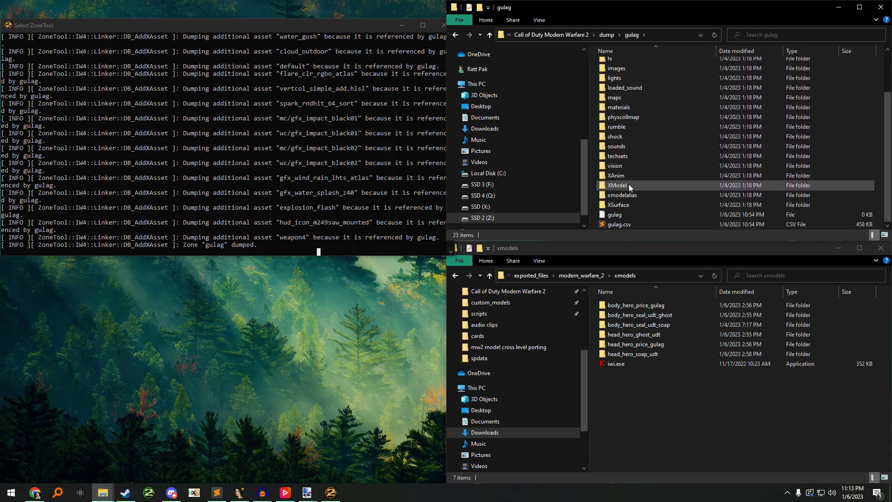
left_click(609, 64)
scroll(608, 186, "down", 2)
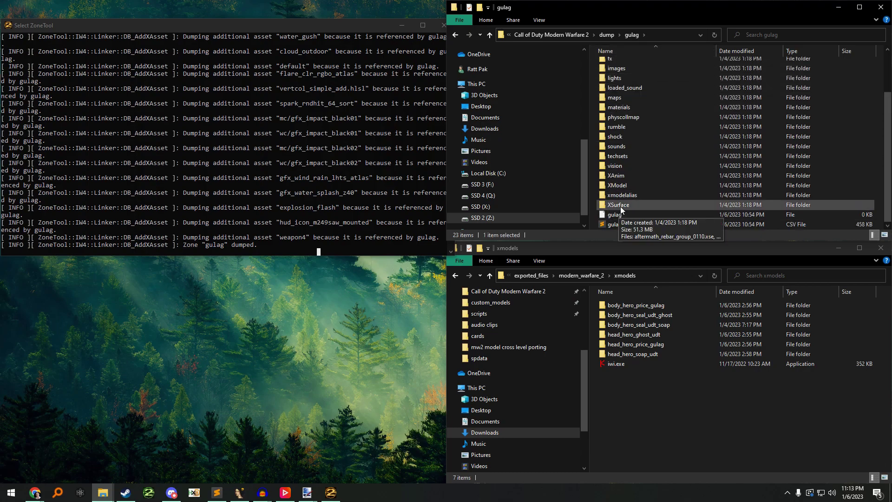
left_click(620, 205, "shift")
right_click(623, 145)
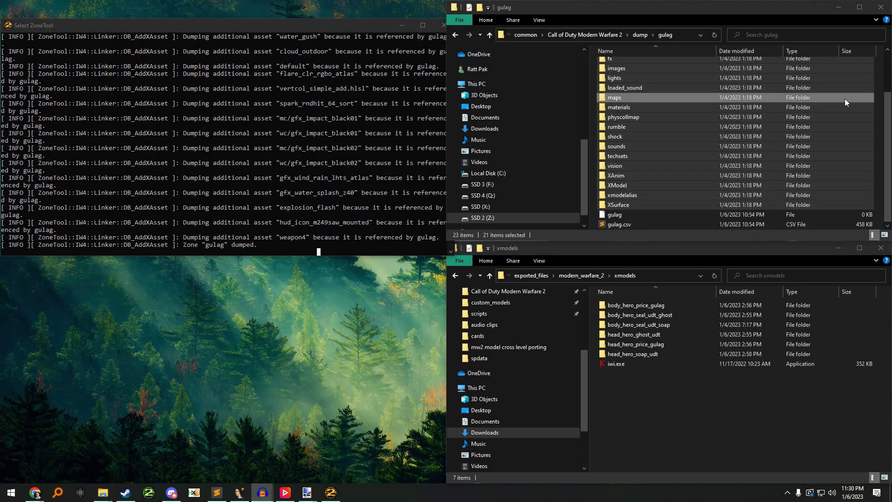
Step: Create a folder named soap_head_model inside the game's zonetool folder
left_click(584, 35)
double_click(651, 210)
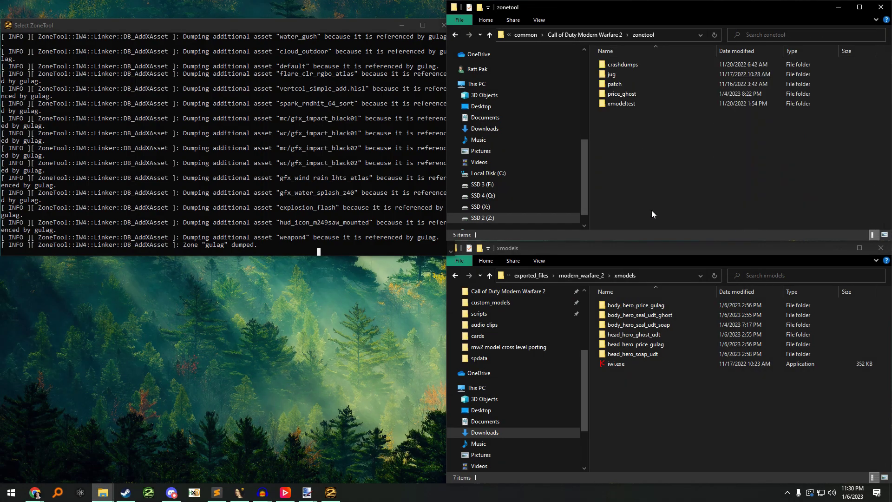
right_click(637, 154)
mouse_move(678, 276)
left_click(769, 278)
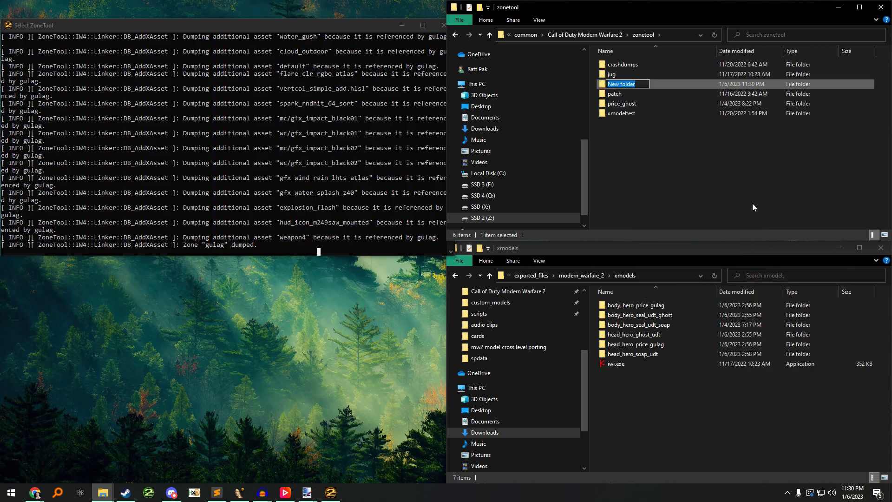
type("soap_head_model")
key("Return")
Step: Paste the copied gulag dump folders into soap_head_model
double_click(677, 104)
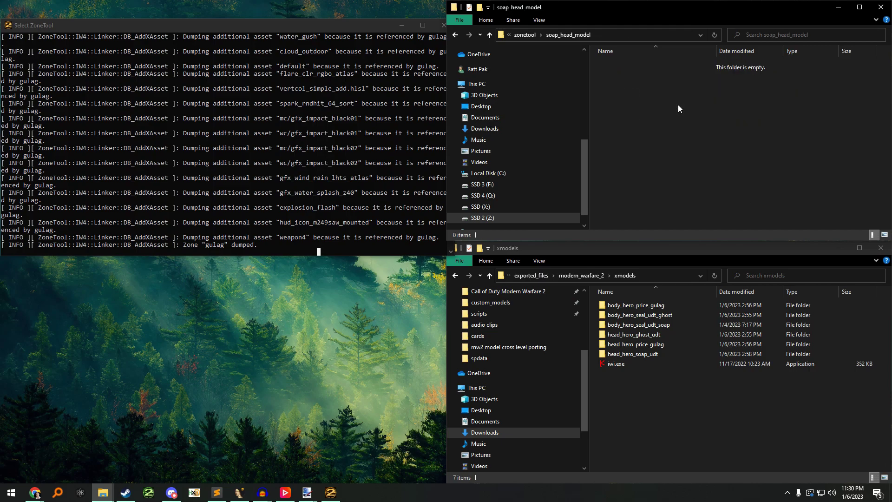
right_click(679, 104)
left_click(711, 170)
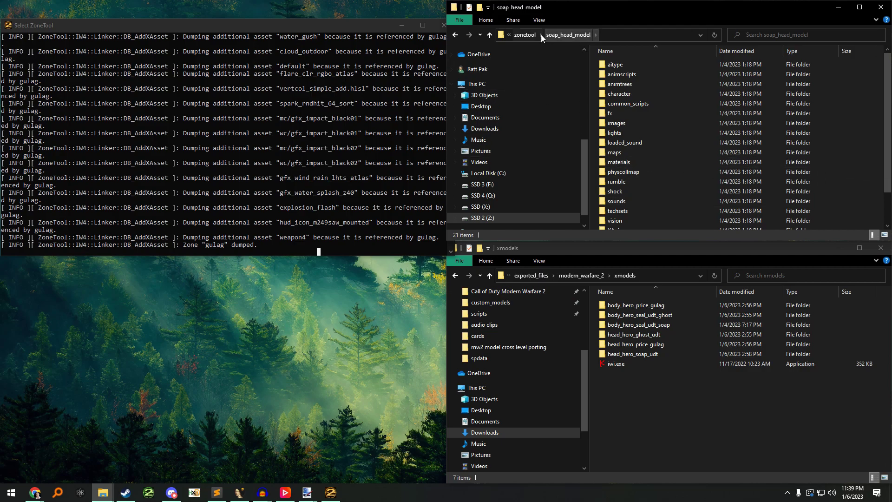
Step: Create a file named soap_head_model.csv in the game's zone_source folder, accepting the file extension change
left_click(534, 34)
left_click(597, 33)
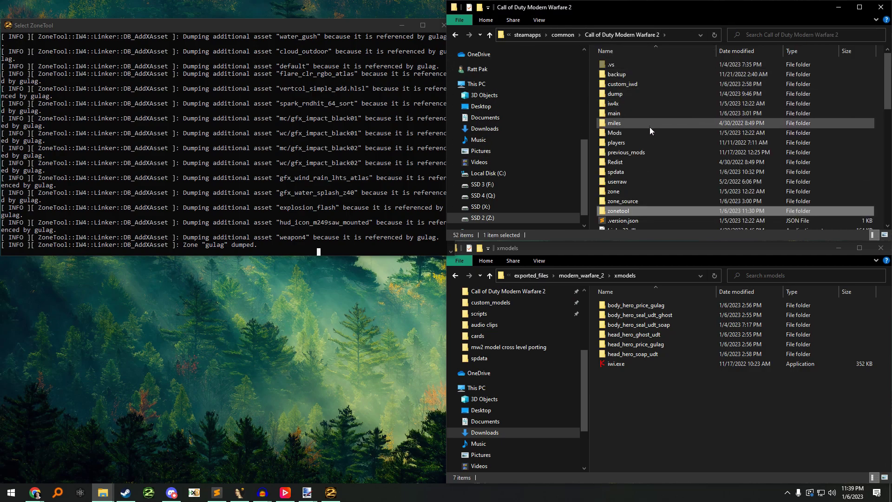
double_click(648, 200)
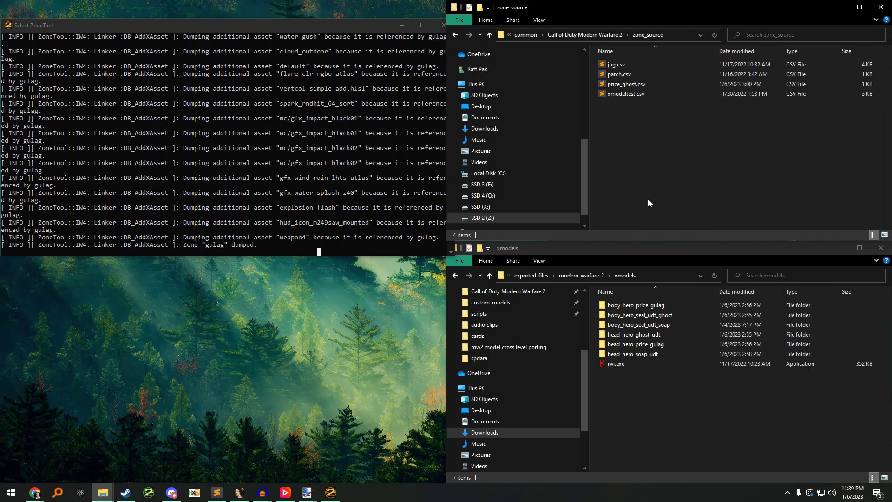
right_click(654, 136)
mouse_move(699, 257)
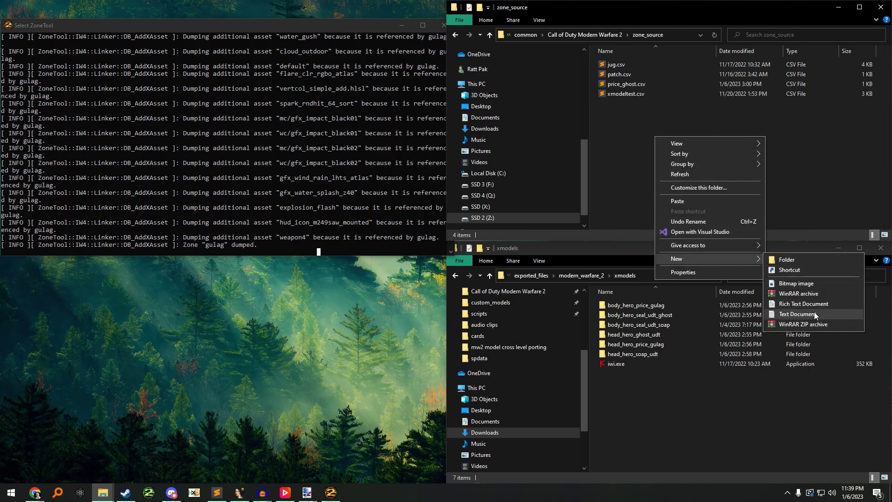
left_click(797, 314)
key("ctrl+a")
key("BackSpace")
type("soap_")
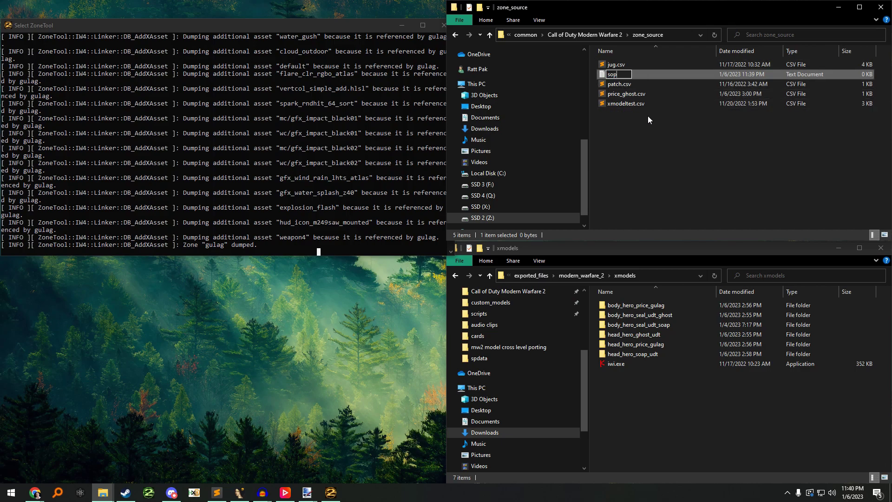
type("head_model.csv")
key("Return")
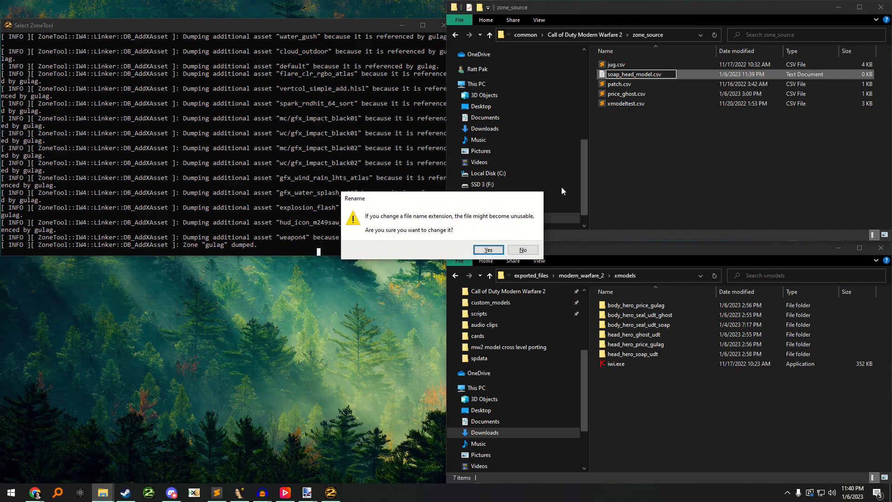
key("Return")
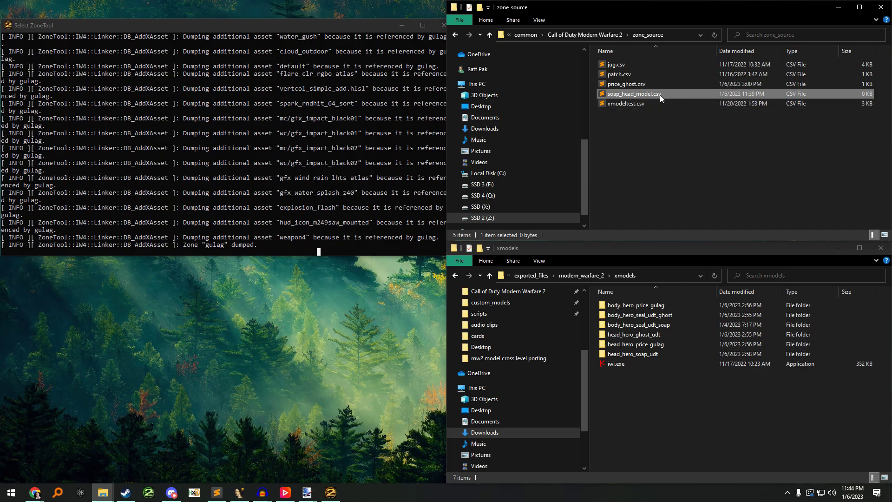
Step: Add the line "xmodel,head_hero_soap_udt" to soap_head_model.csv, then save and close the file
double_click(634, 94)
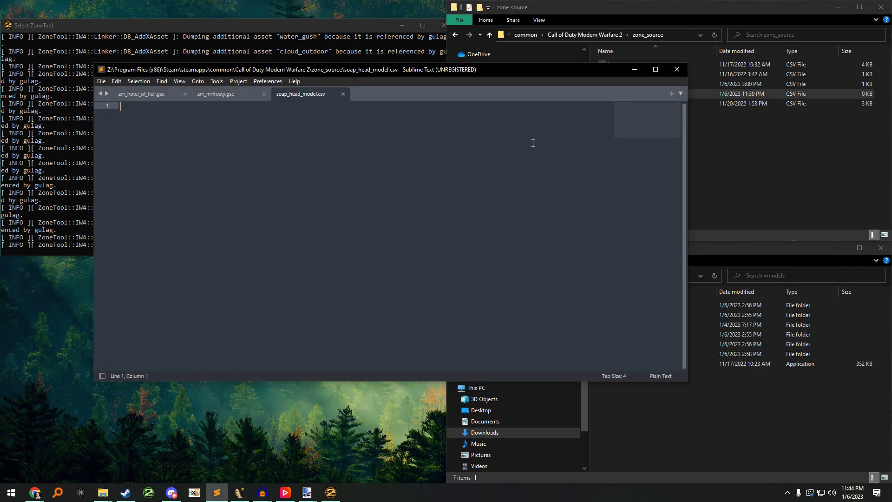
type("xmodel")
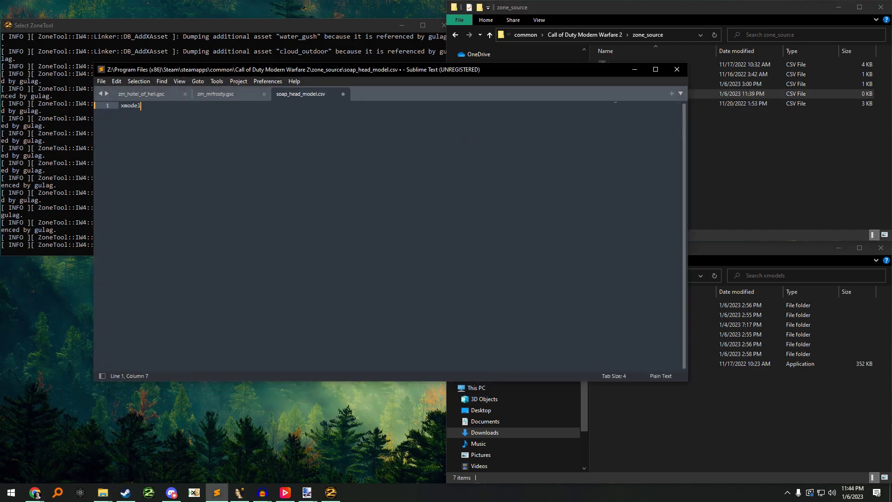
type(",head_hero_soap_udt")
key("ctrl+s")
left_click(343, 94)
left_click(635, 74)
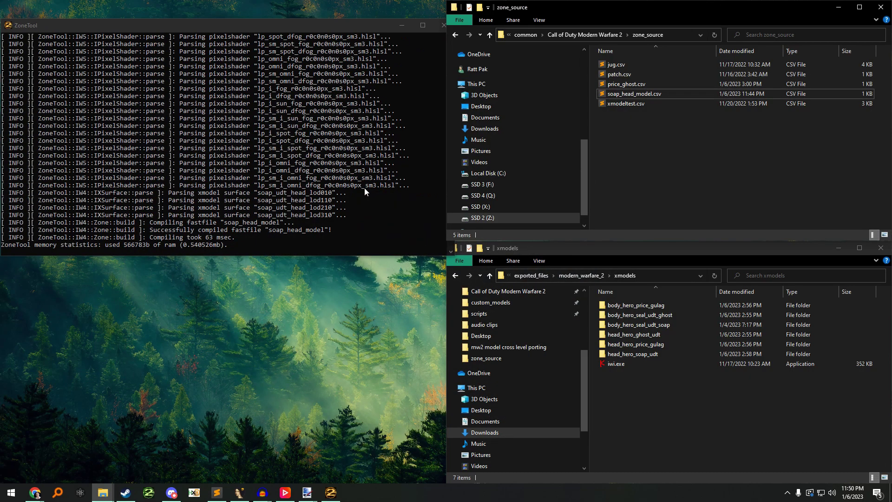
Step: Build the soap head zone in ZoneTool with the command "buildzone soap_head_model"
left_click(364, 188)
type("buildzone")
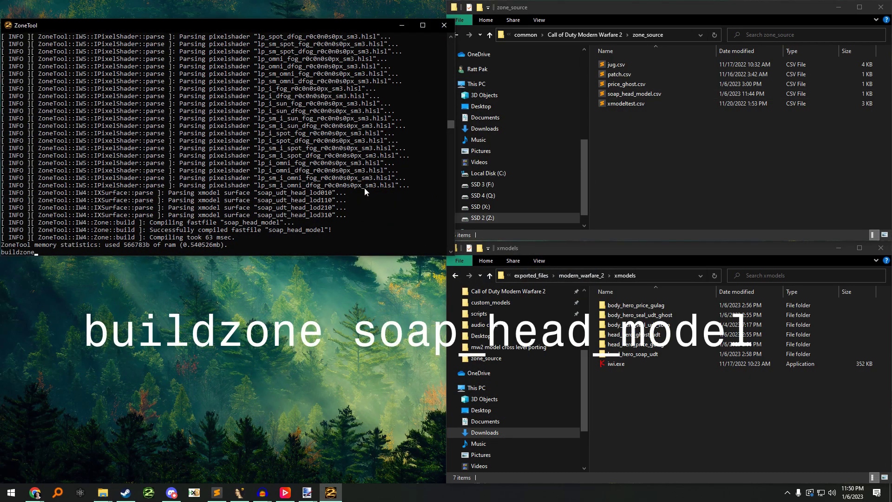
type(" soap_head_model")
key("Return")
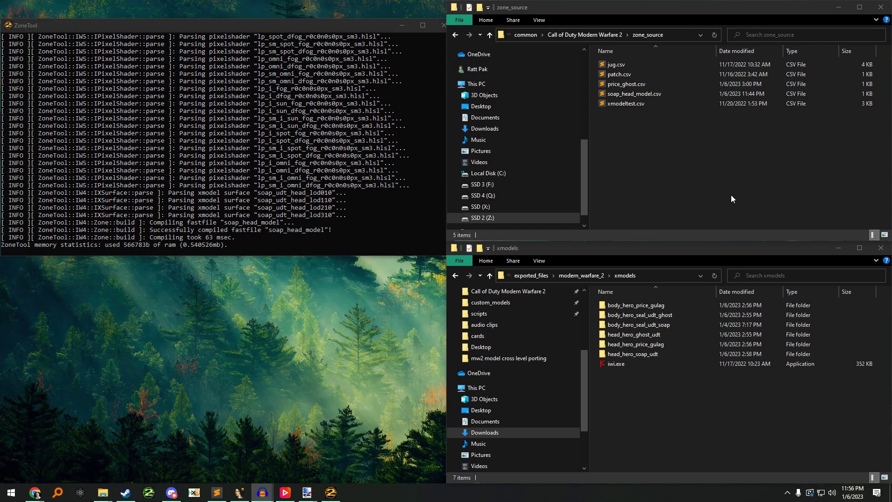
Step: Move soap_head_model.ff from the game's zone\english folder into the zone\custom folder
left_click(599, 36)
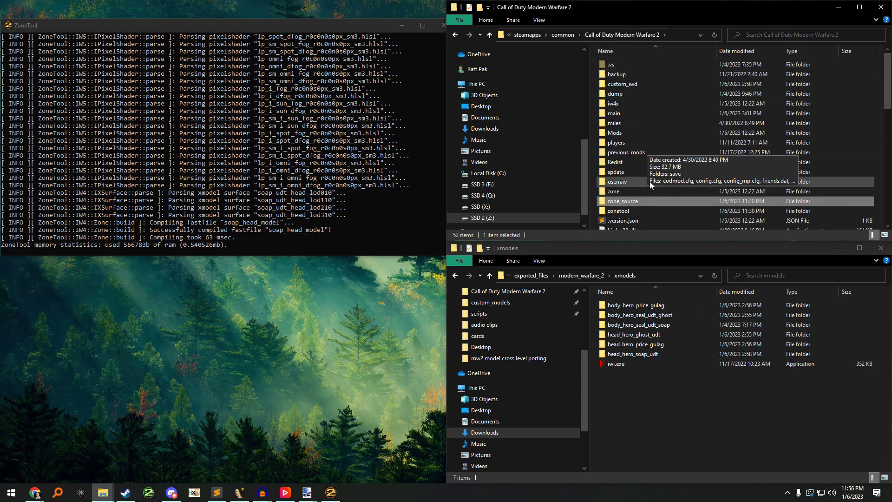
double_click(636, 193)
double_click(637, 87)
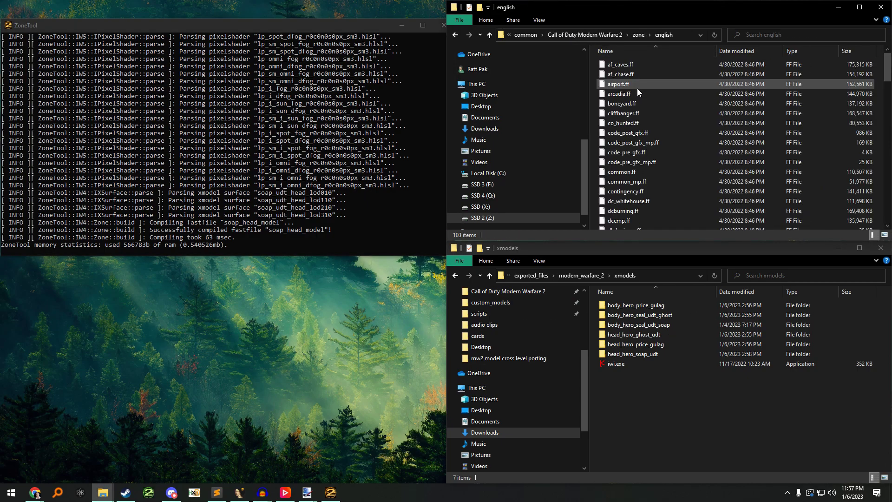
scroll(637, 88, "down", 20)
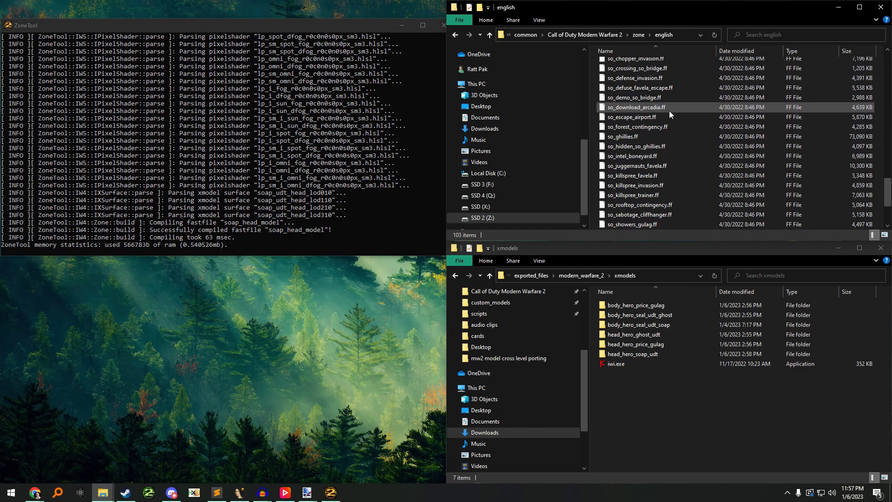
scroll(636, 87, "down", 3)
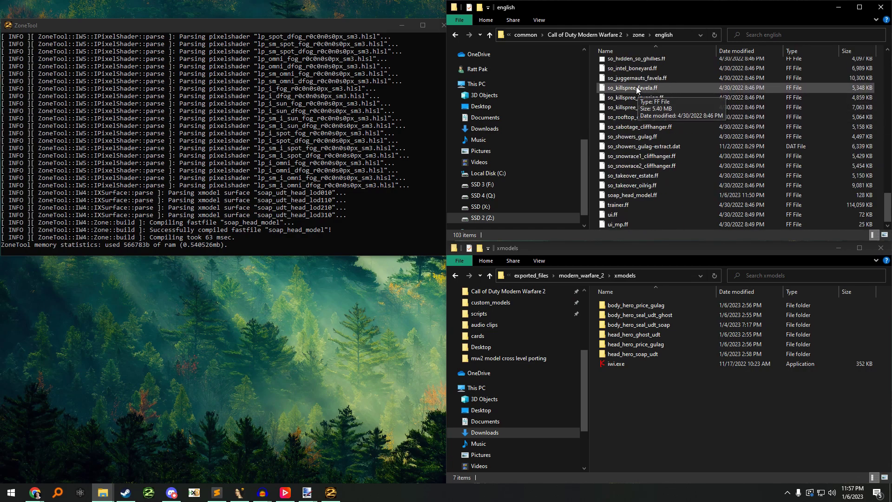
right_click(661, 199)
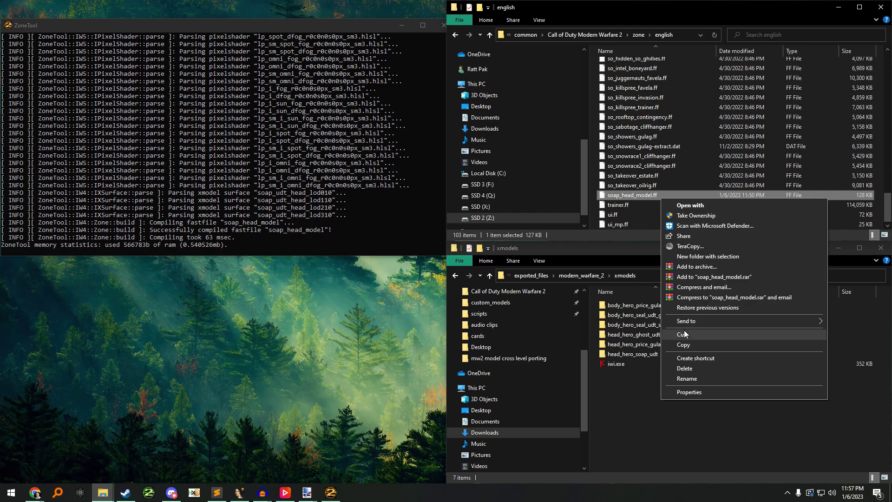
left_click(684, 334)
left_click(638, 35)
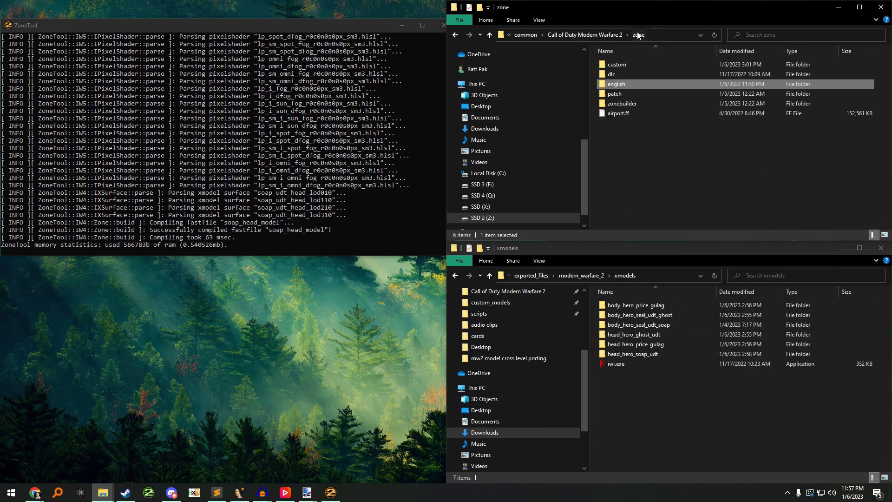
double_click(631, 65)
right_click(629, 124)
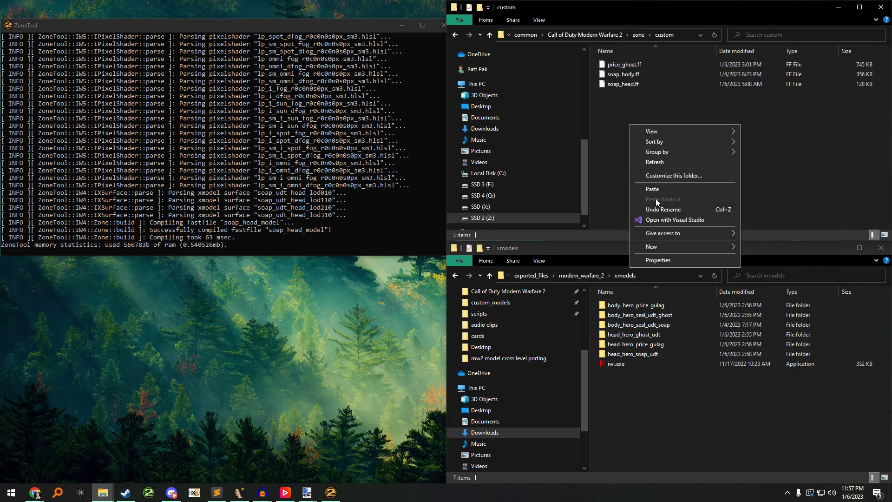